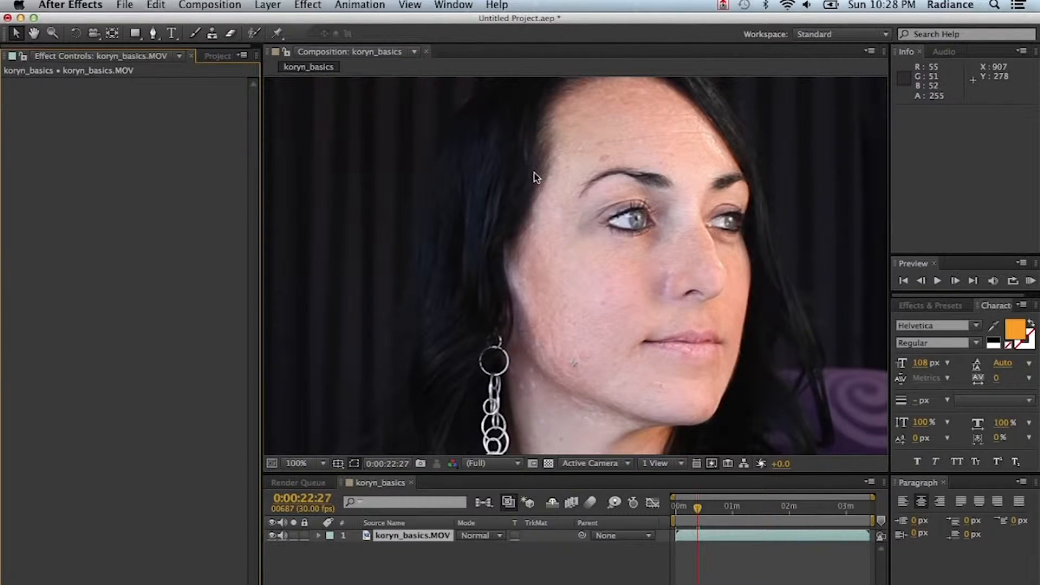
Step: Apply the Digital Anarchy Beauty Box effect to the koryn_basics.MOV layer and analyze the frame for skin colors
click(410, 535)
click(307, 5)
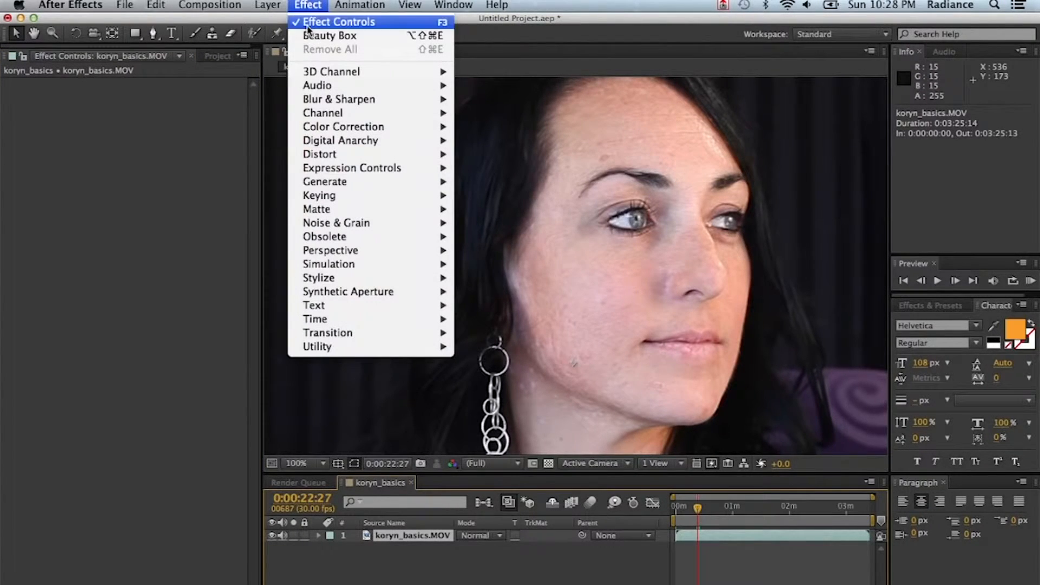
mouse_move(403, 144)
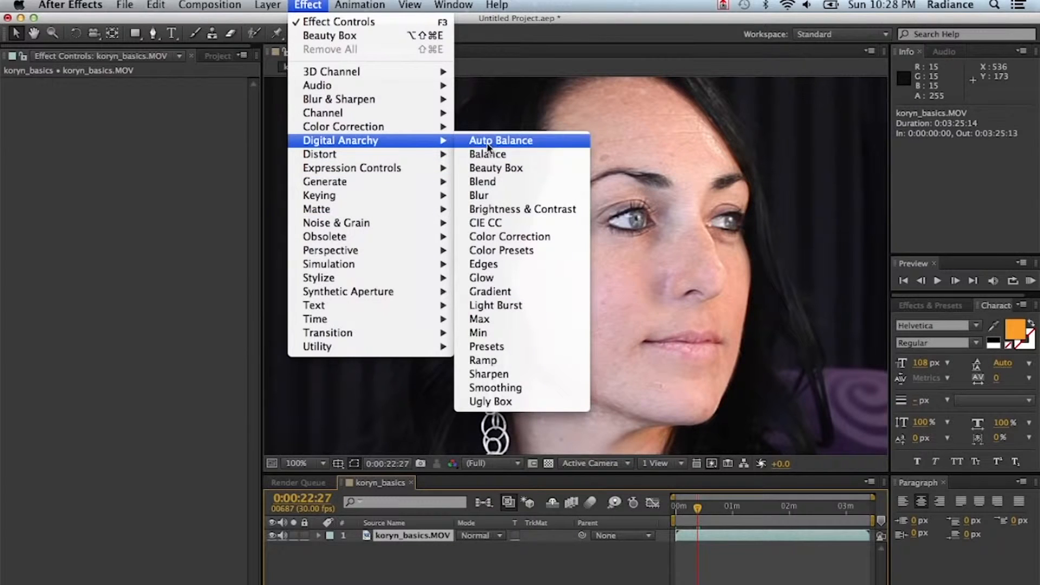
click(542, 167)
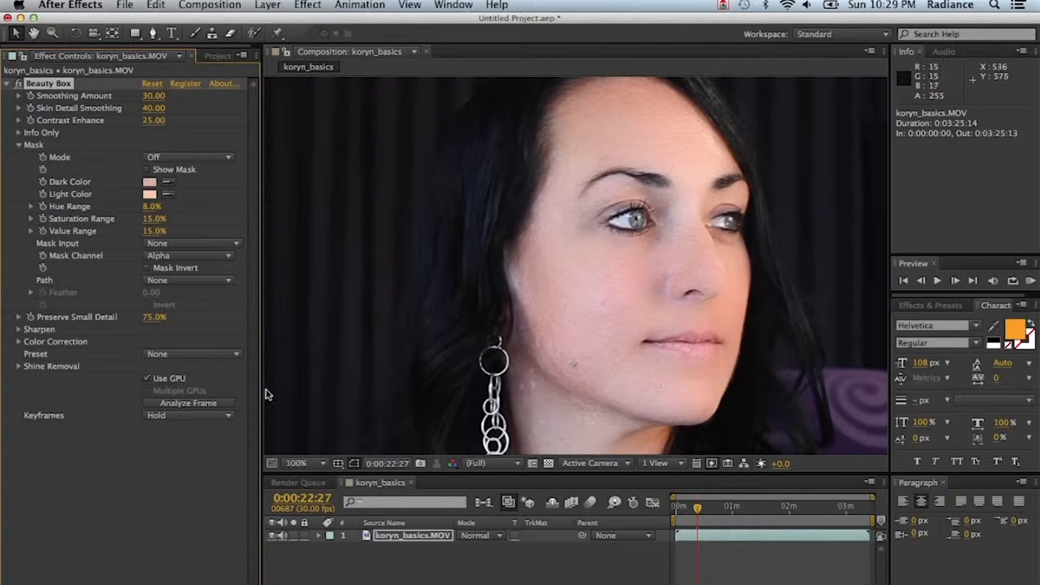
click(196, 403)
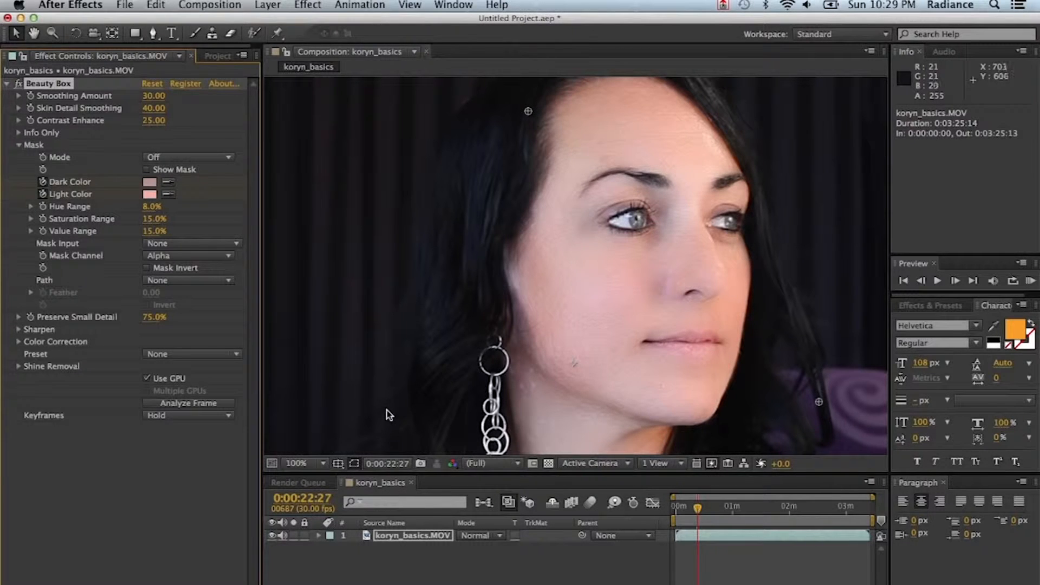
Step: Refine the skin mask in Add Color mode by sampling the forehead and the neck with the mask shown, and hide the mask
click(147, 170)
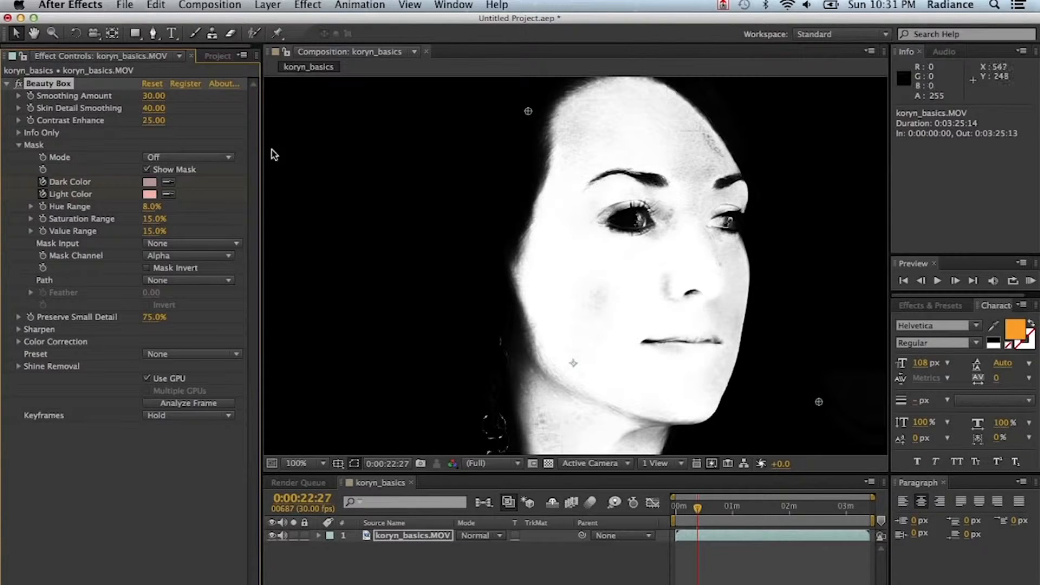
click(187, 157)
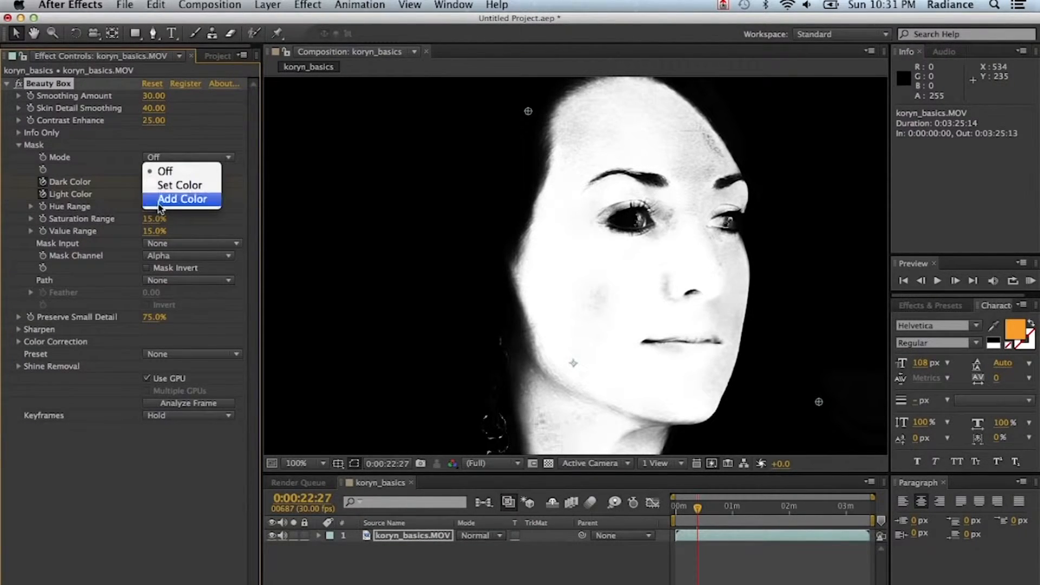
click(182, 201)
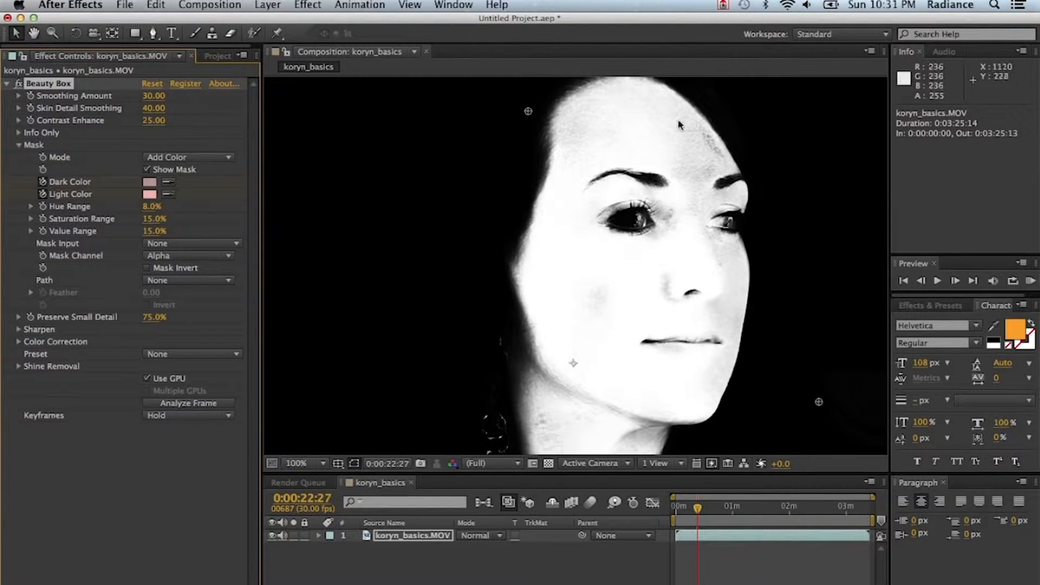
click(688, 164)
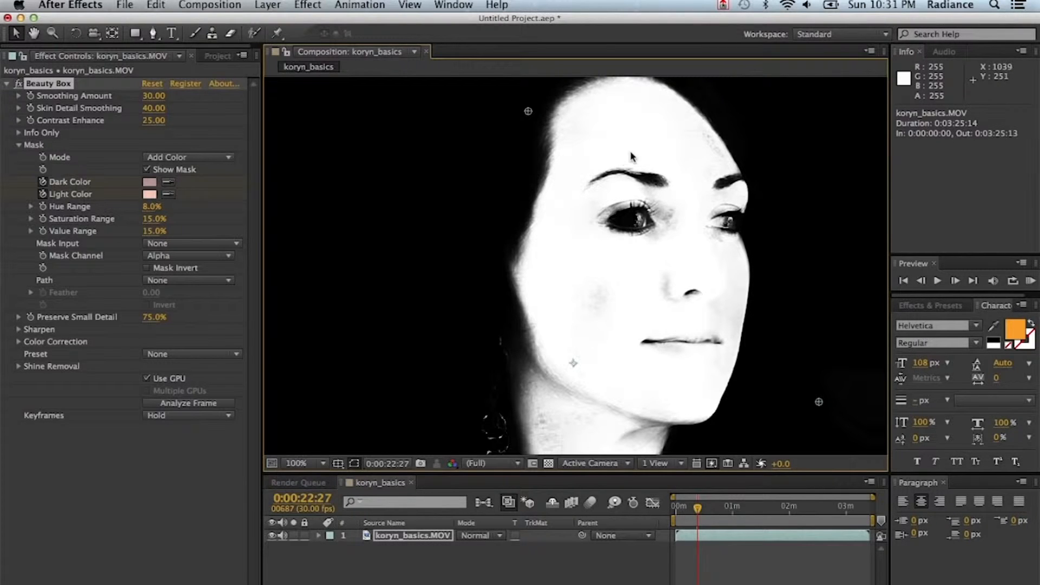
click(540, 401)
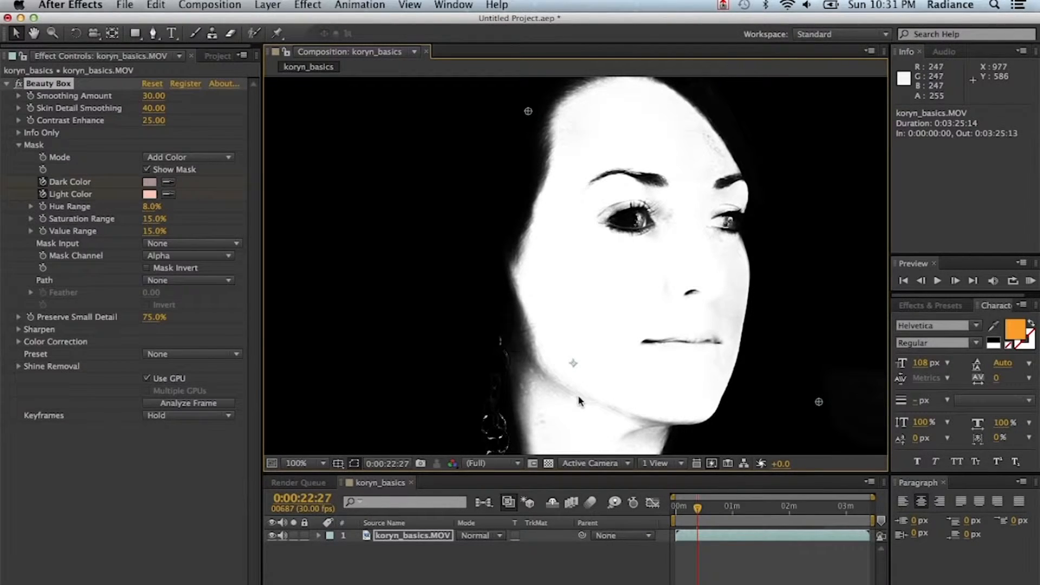
click(147, 169)
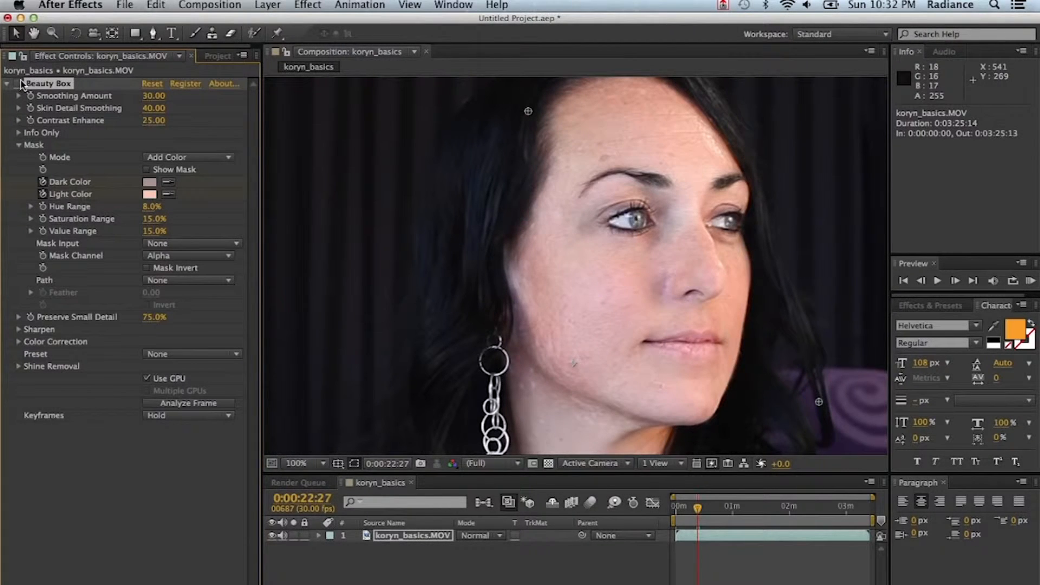
Step: Compare the face with the Beauty Box effect switched on and off
click(19, 84)
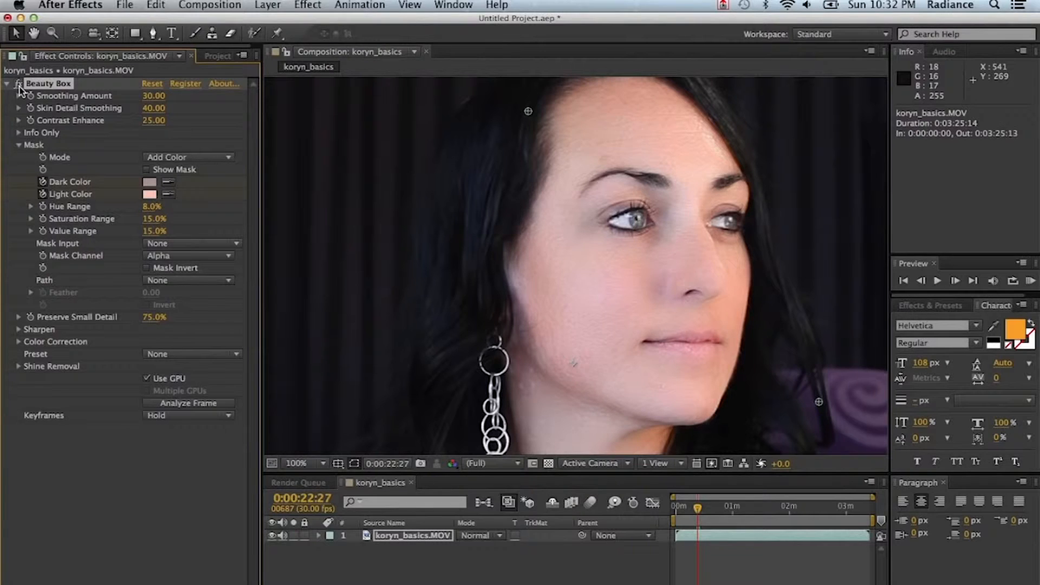
click(18, 84)
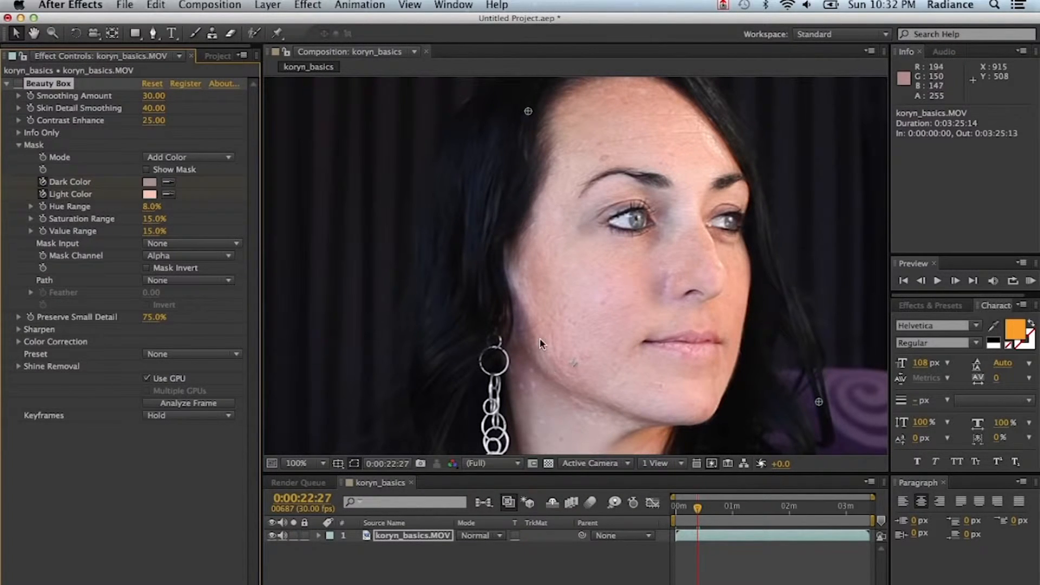
click(18, 85)
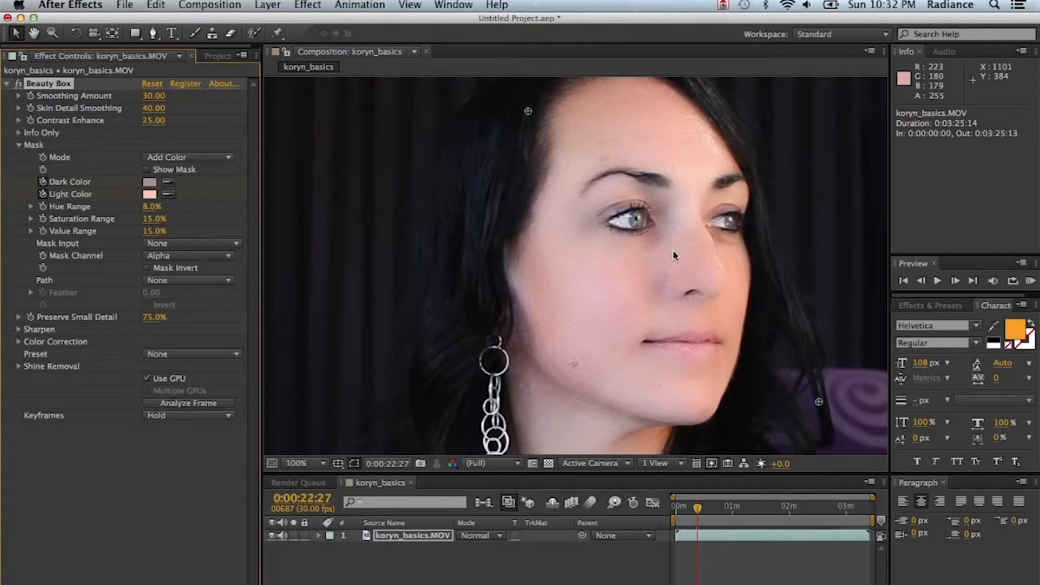
Step: Set Beauty Box's Smoothing Amount to 20, Skin Detail Smoothing to 25 and Contrast Enhance to 100
click(153, 96)
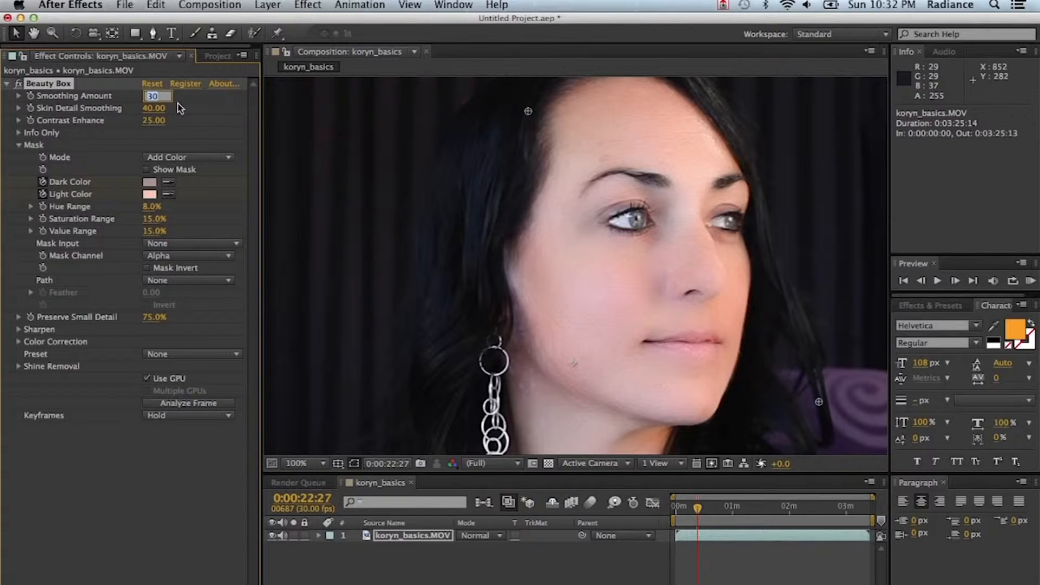
text(20)
key(Tab)
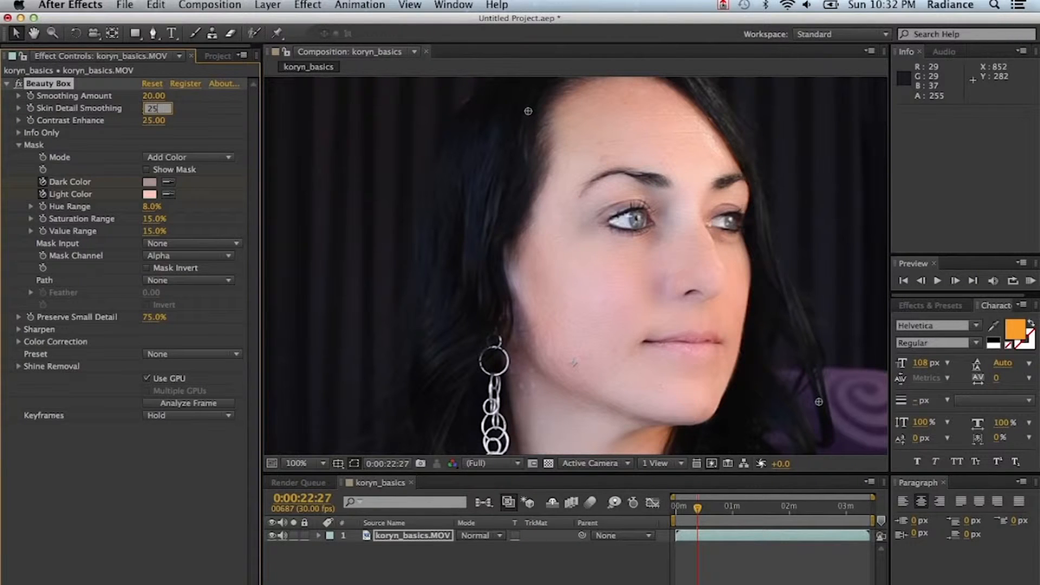
text(25)
key(Tab)
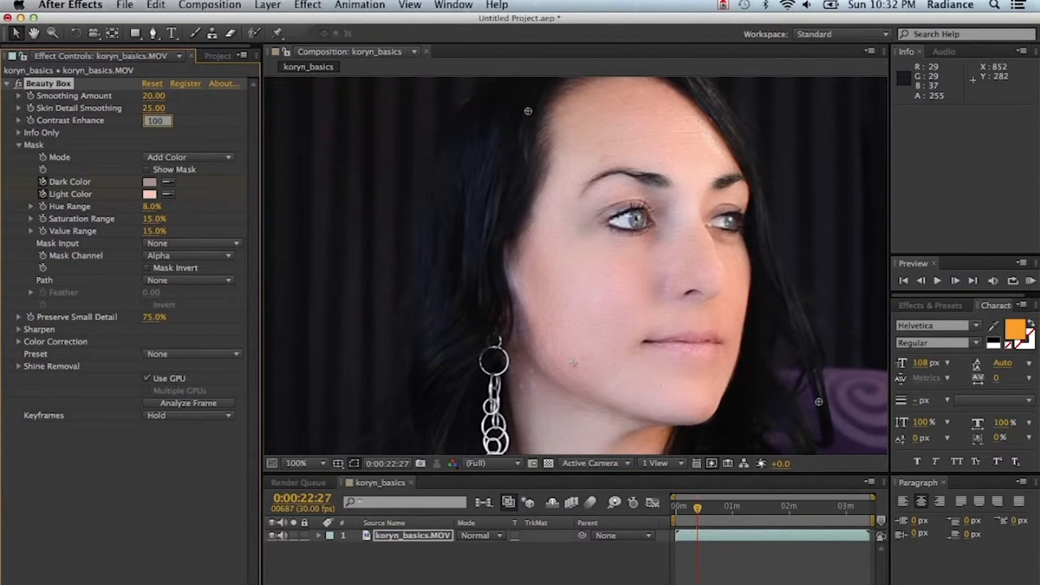
key(Return)
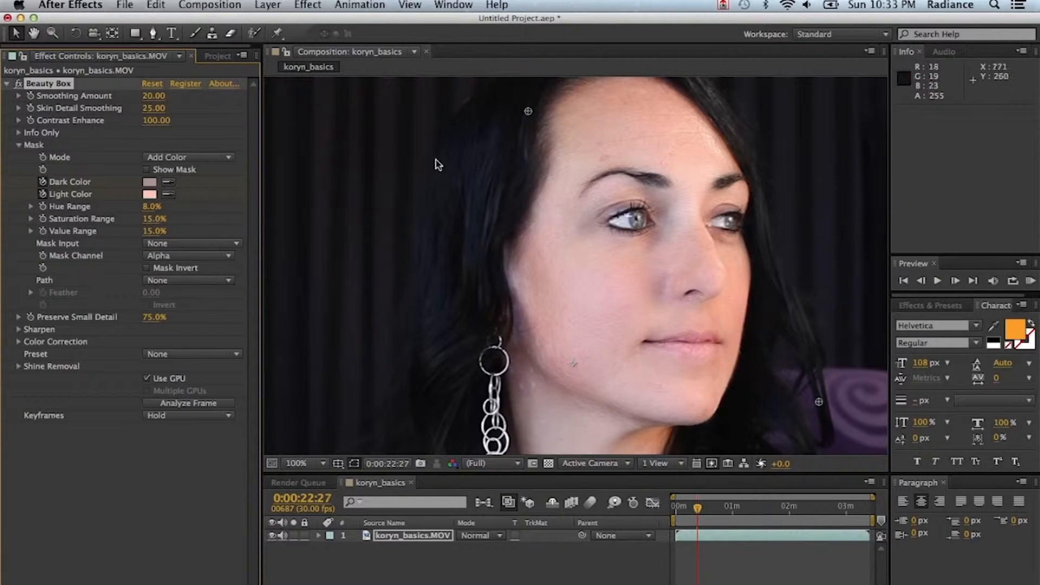
Step: Show the skin mask and set its Hue Range to 5% and Saturation Range to 10%
click(146, 170)
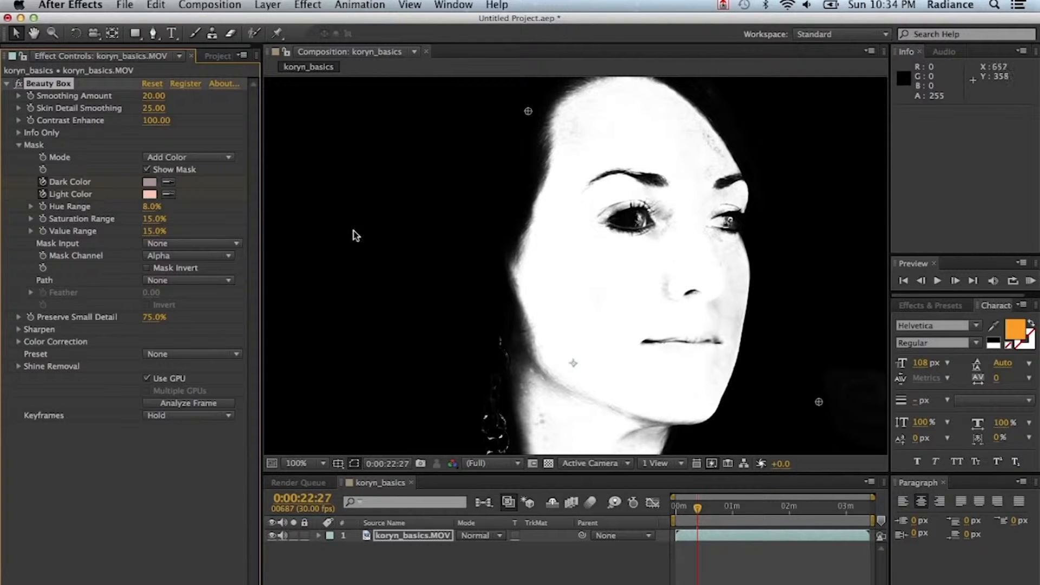
click(152, 207)
text(5)
click(160, 219)
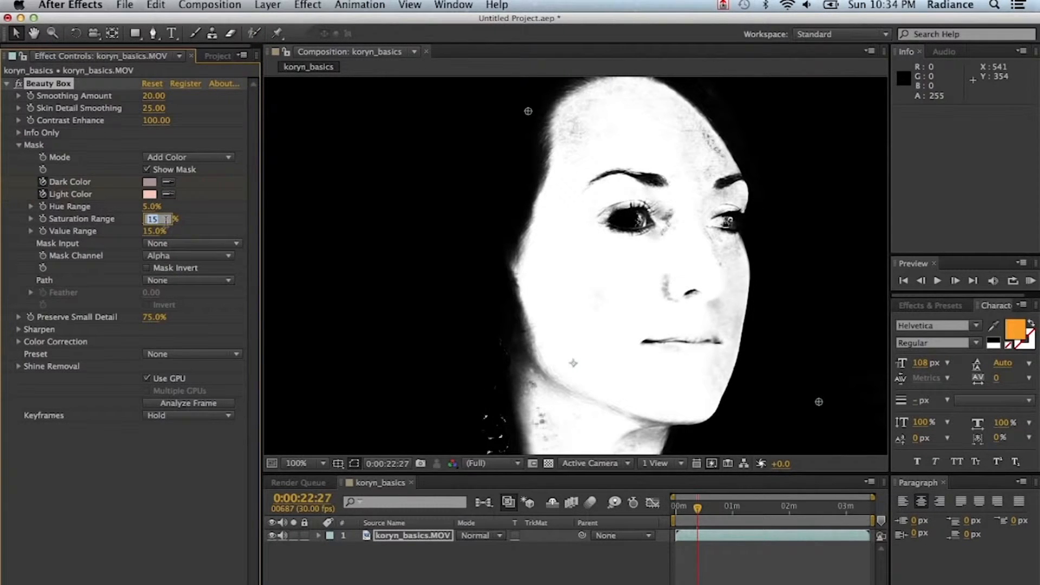
text(10)
key(Return)
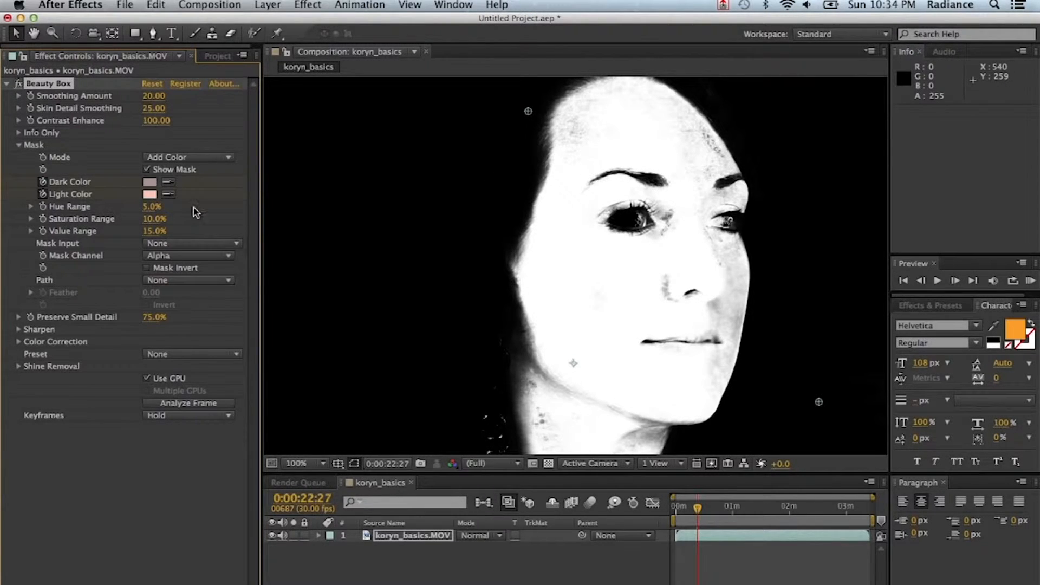
Step: Undo the Hue Range and Saturation Range changes and hide the mask
key(super+z)
key(super+z)
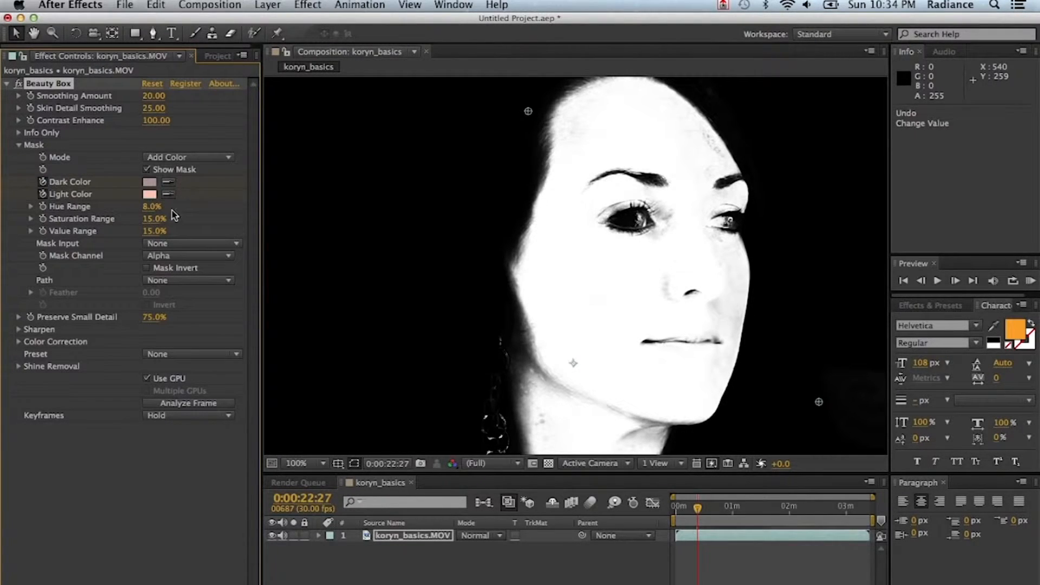
click(146, 169)
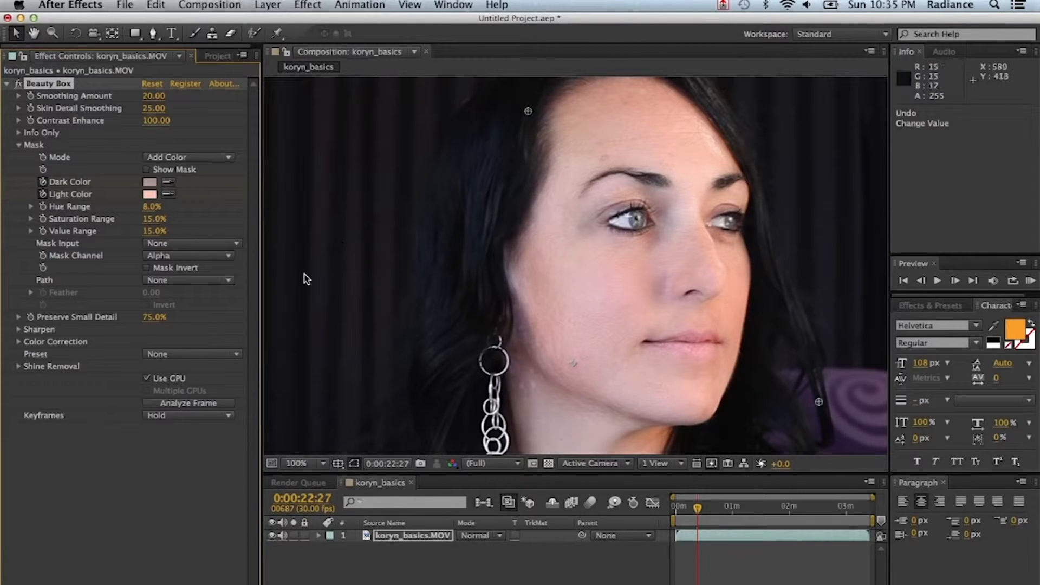
Step: Try the Bordello, Boudoir and Golden presets of Beauty Box on the clip
click(189, 355)
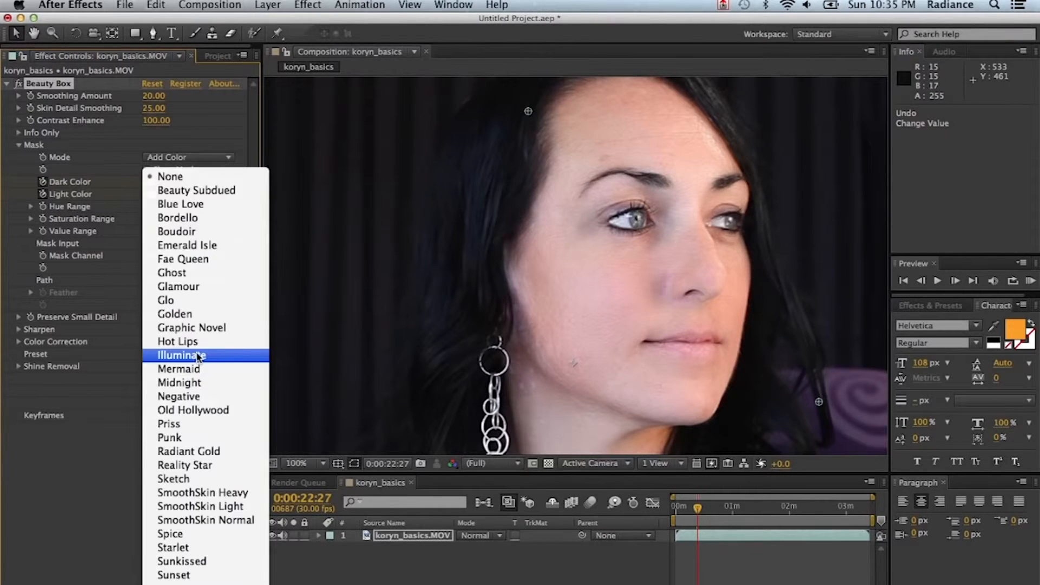
click(235, 222)
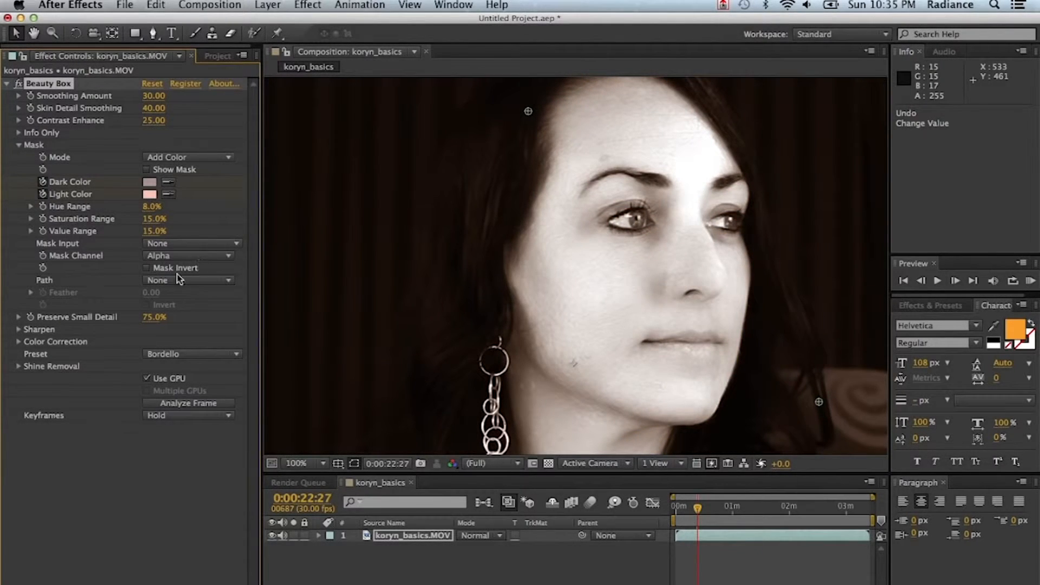
click(193, 356)
click(207, 227)
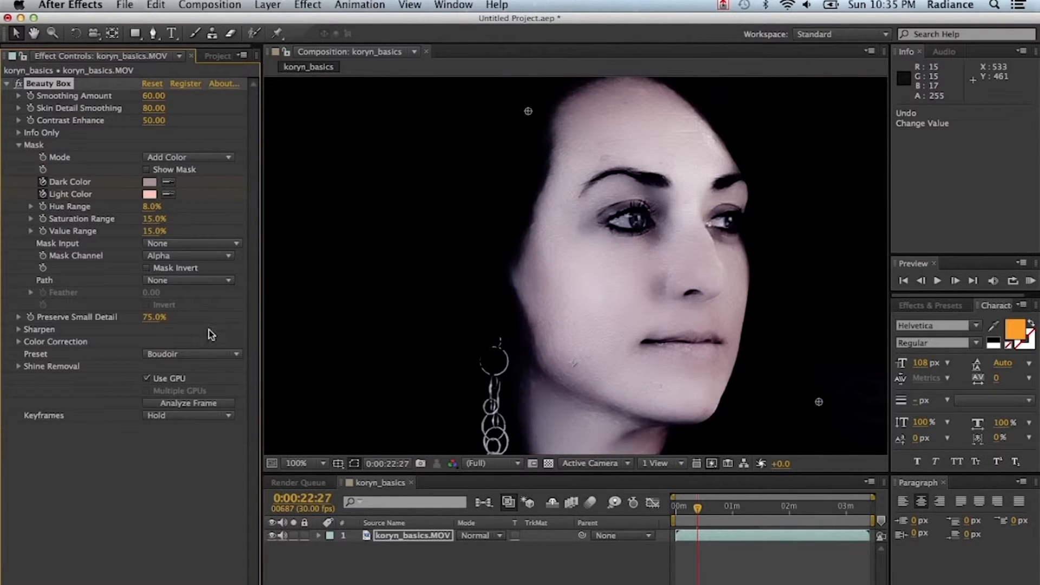
click(191, 358)
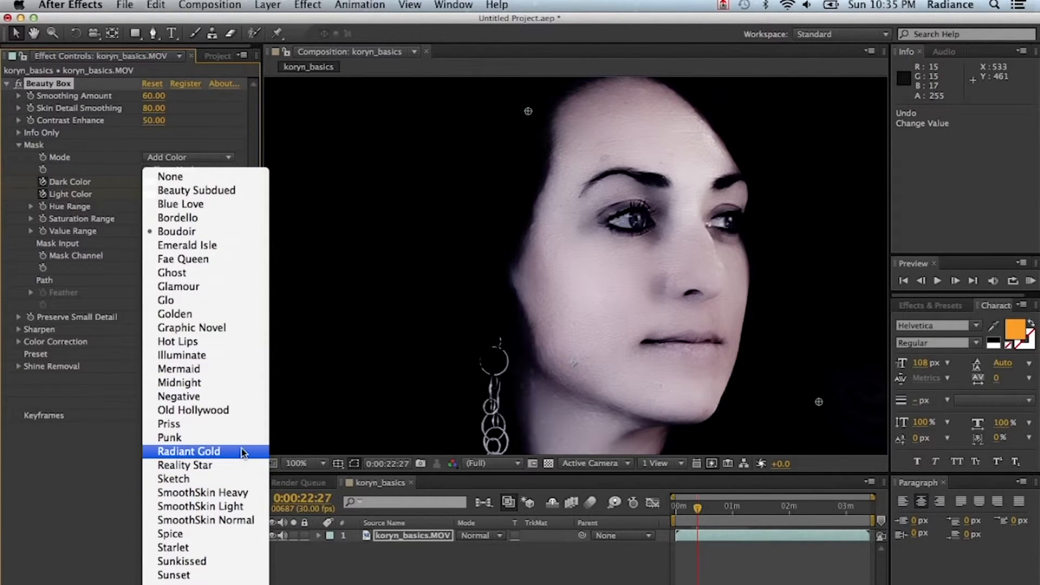
click(222, 313)
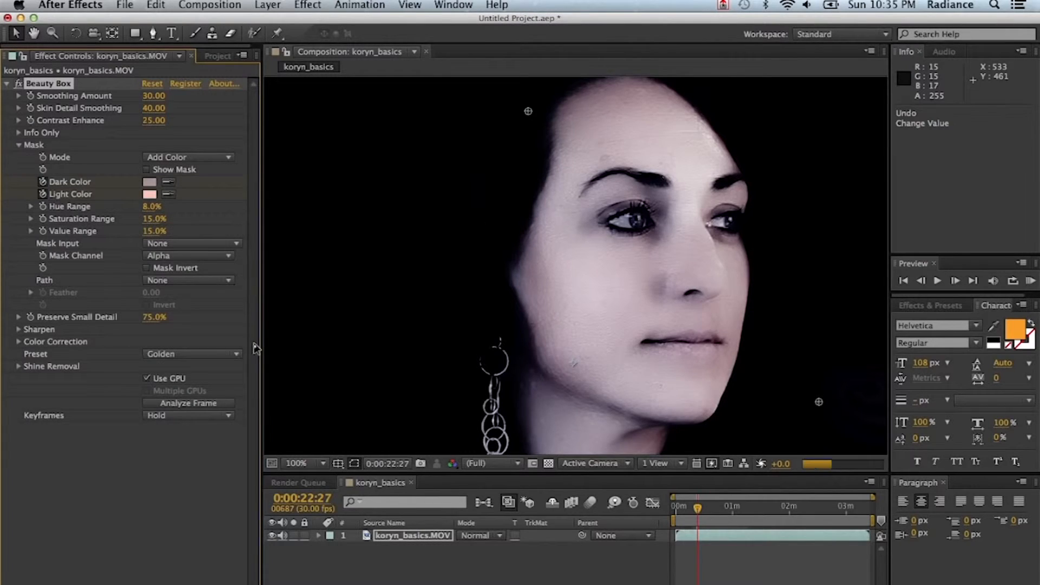
Step: Apply the Sunset preset of Beauty Box and set the preset back to None
click(186, 355)
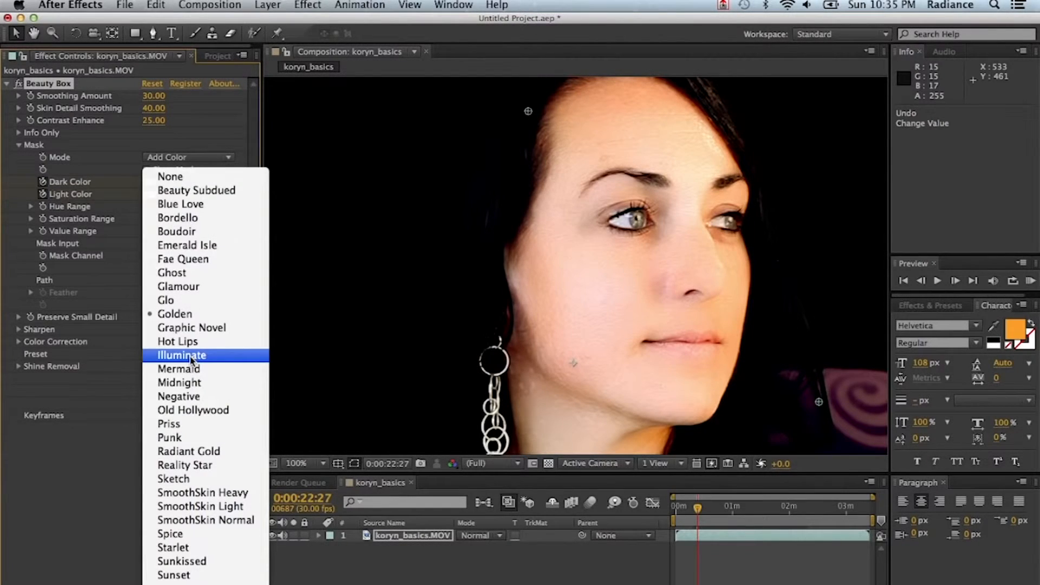
click(178, 575)
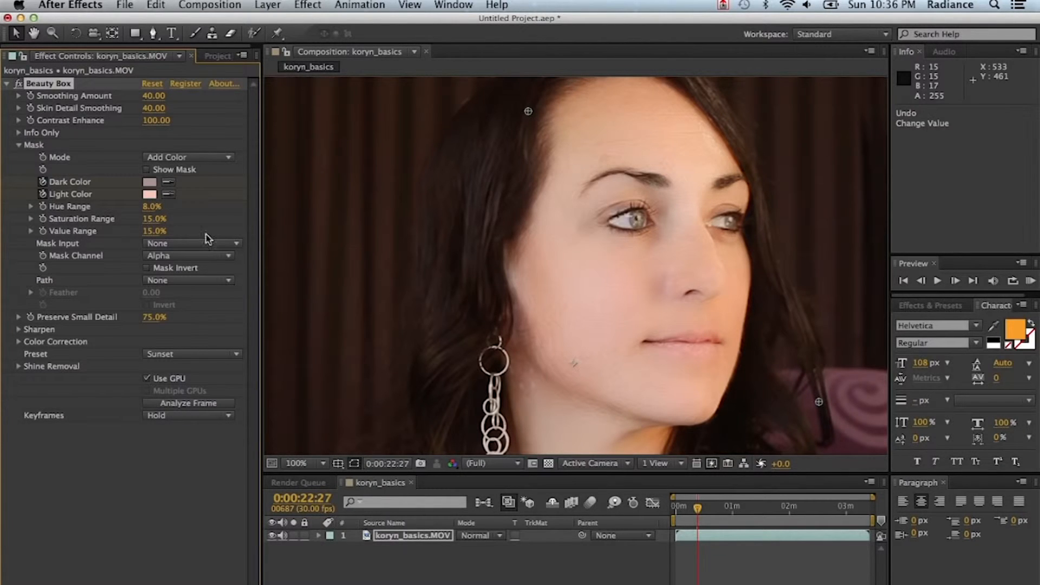
click(190, 360)
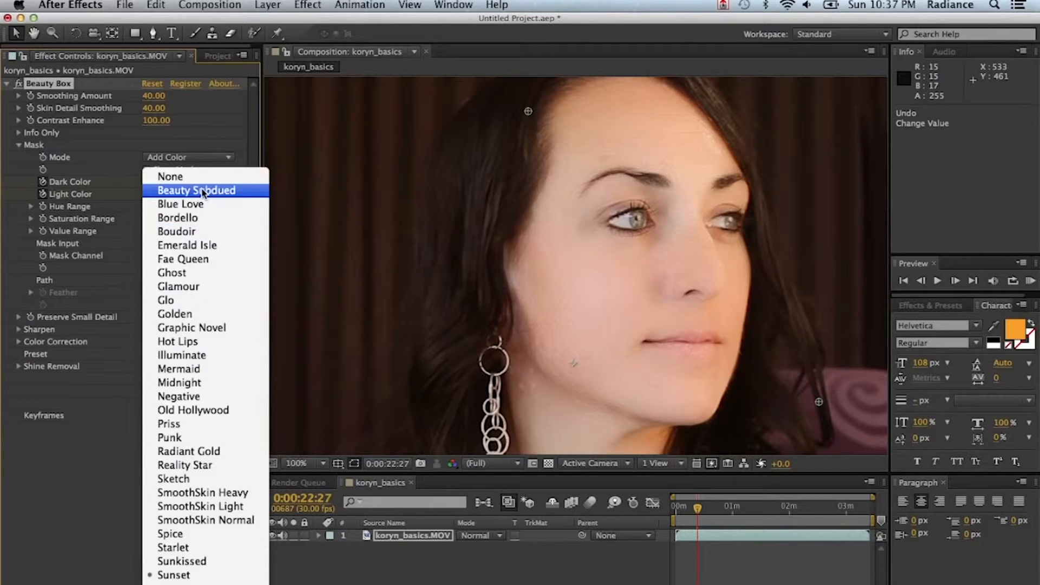
click(220, 176)
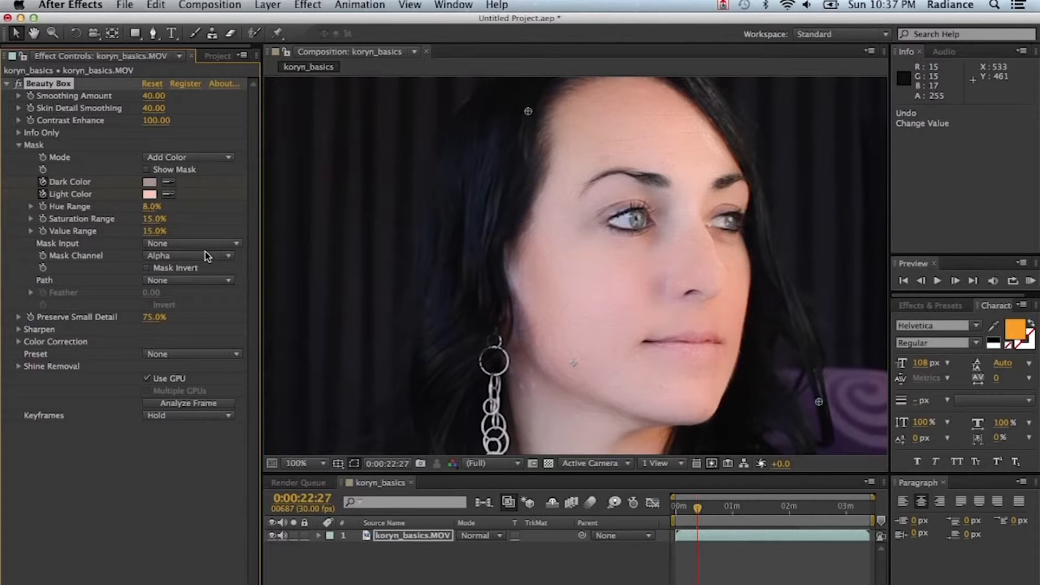
Step: Examine the Color Correction and Shine Removal settings of Beauty Box and collapse both groups
click(173, 333)
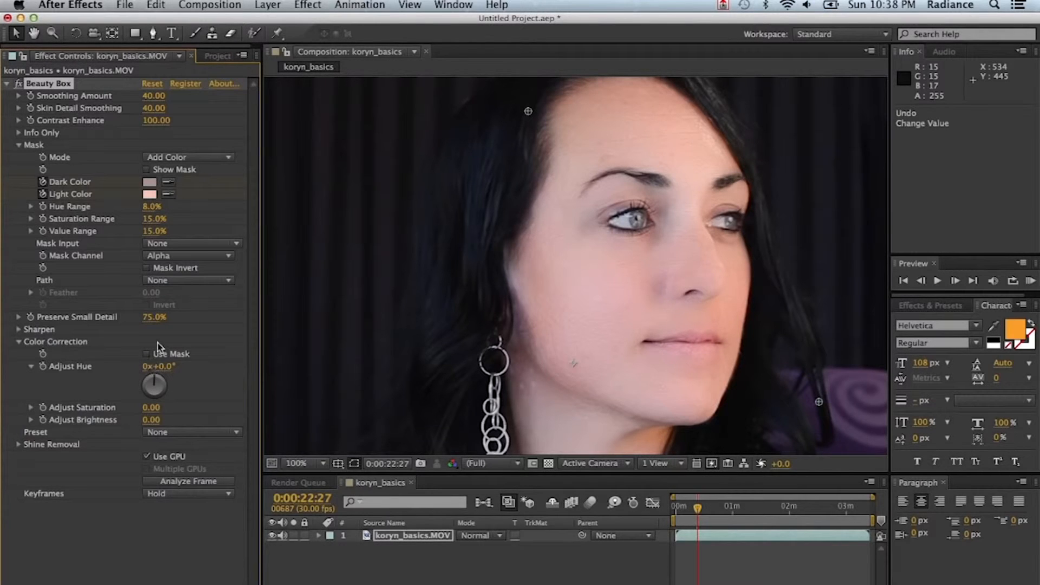
click(19, 342)
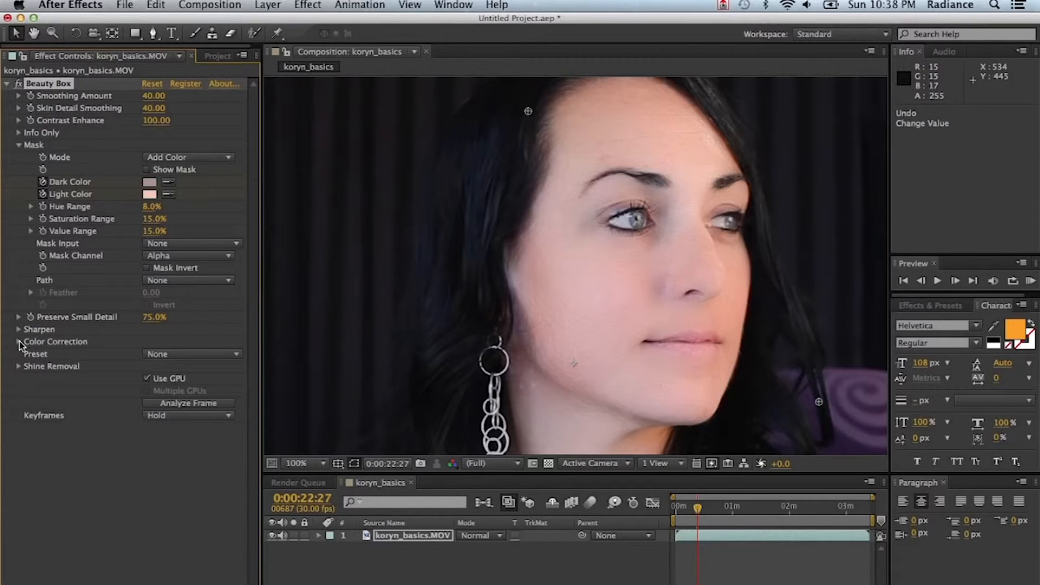
click(18, 366)
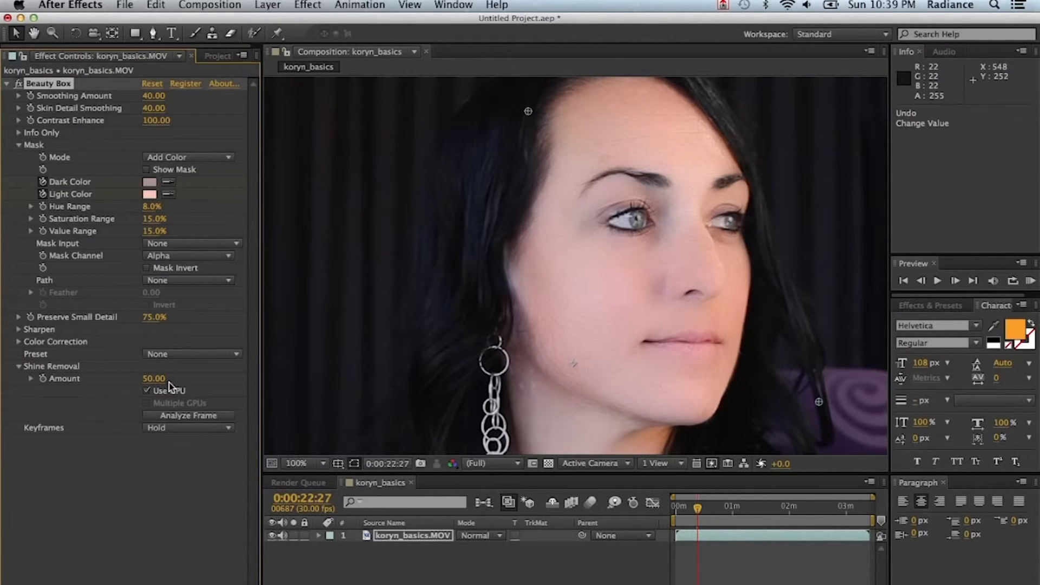
click(19, 366)
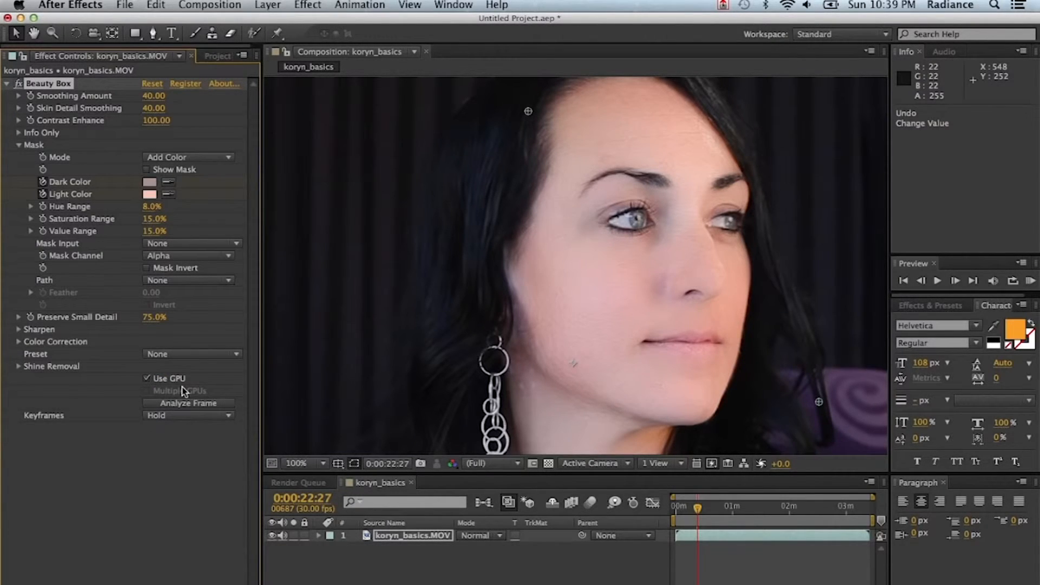